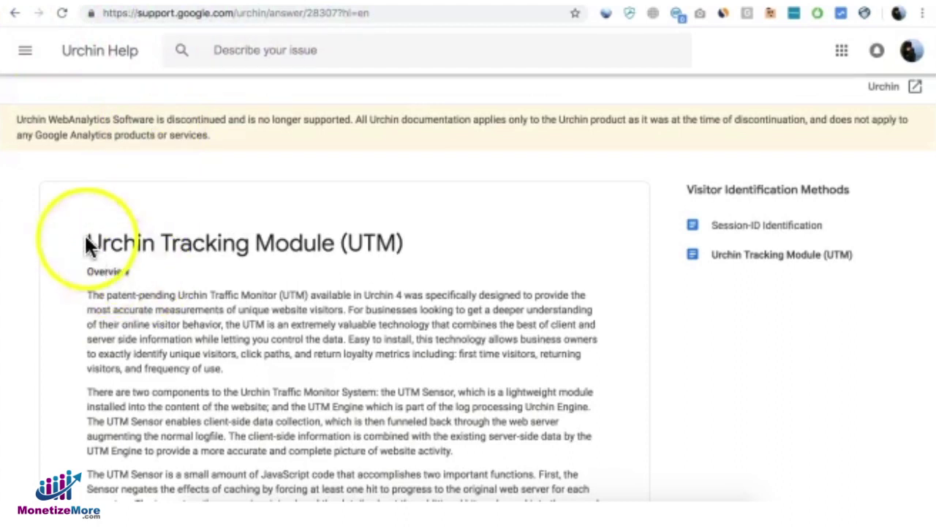
Step: Skim the Urchin Tracking Module (UTM) help article and return to its overview
scroll(597, 344, down, 5)
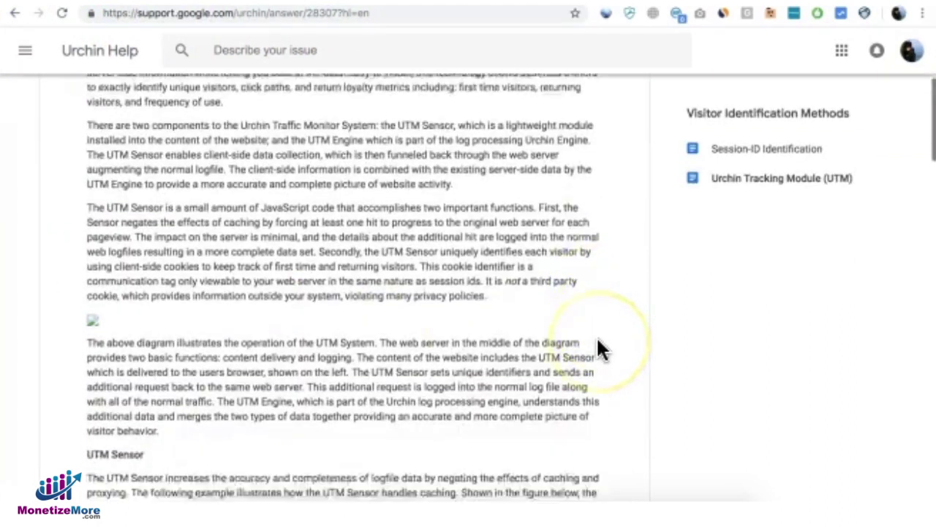
scroll(598, 350, down, 9)
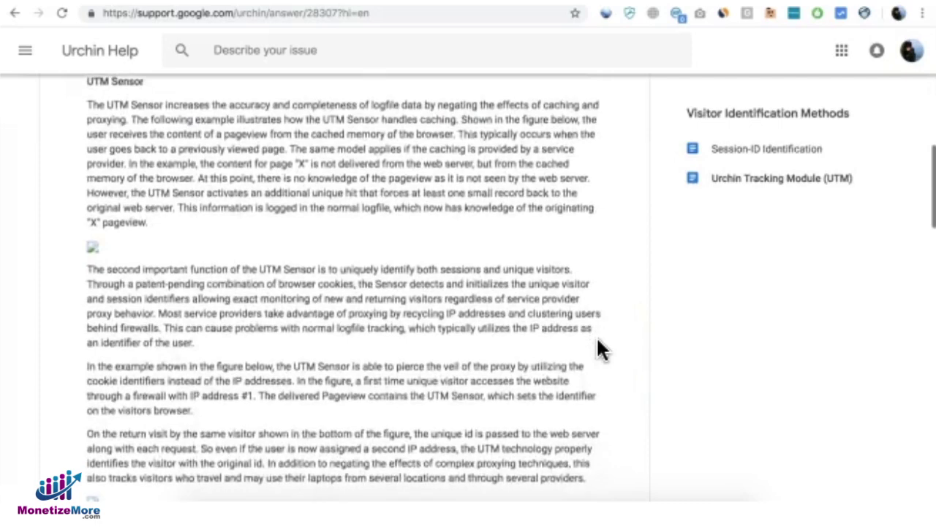
scroll(597, 343, down, 10)
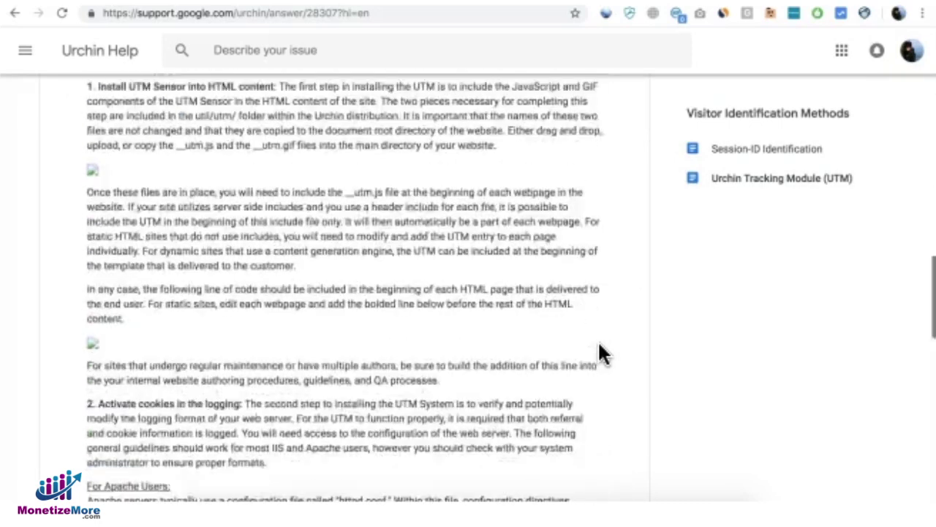
scroll(591, 362, up, 20)
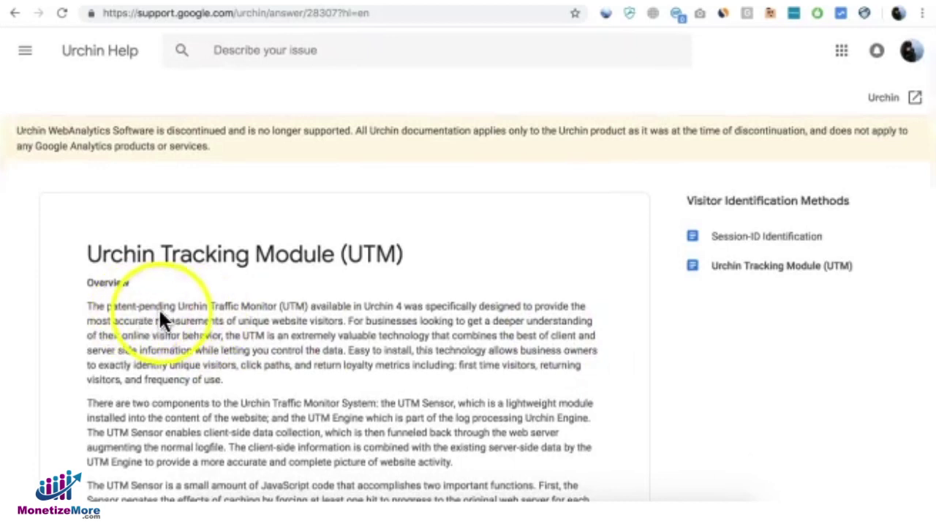
click(231, 313)
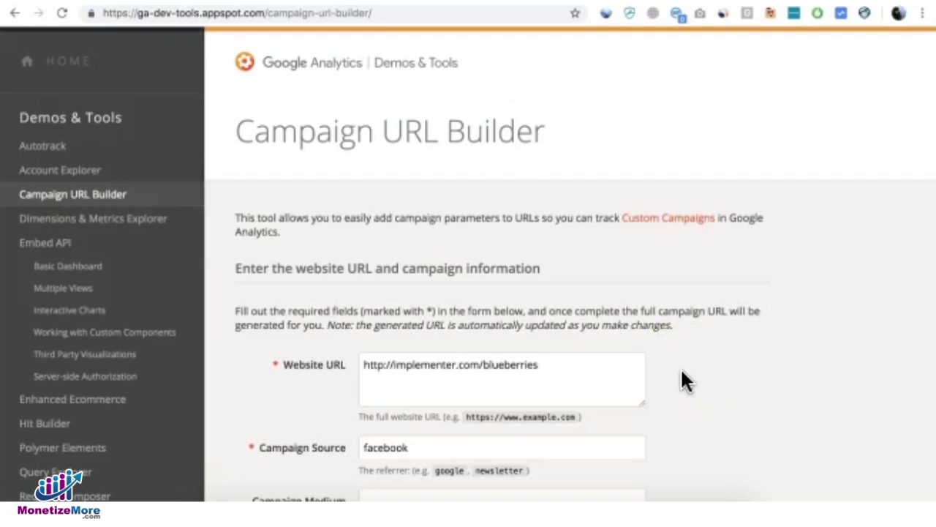
Step: Look over the Campaign URL Builder page and its website URL and campaign information fields
scroll(681, 368, down, 4)
scroll(680, 367, up, 2)
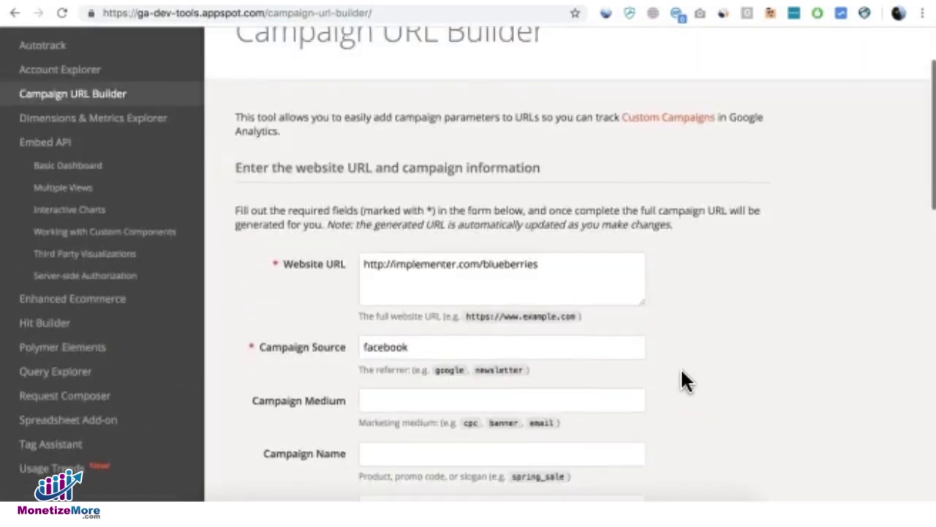
scroll(680, 368, up, 2)
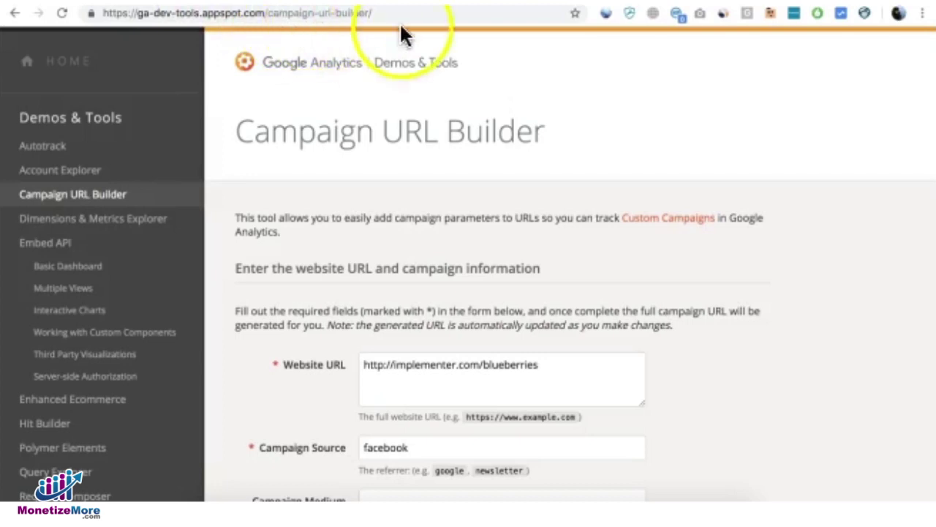
scroll(538, 134, down, 5)
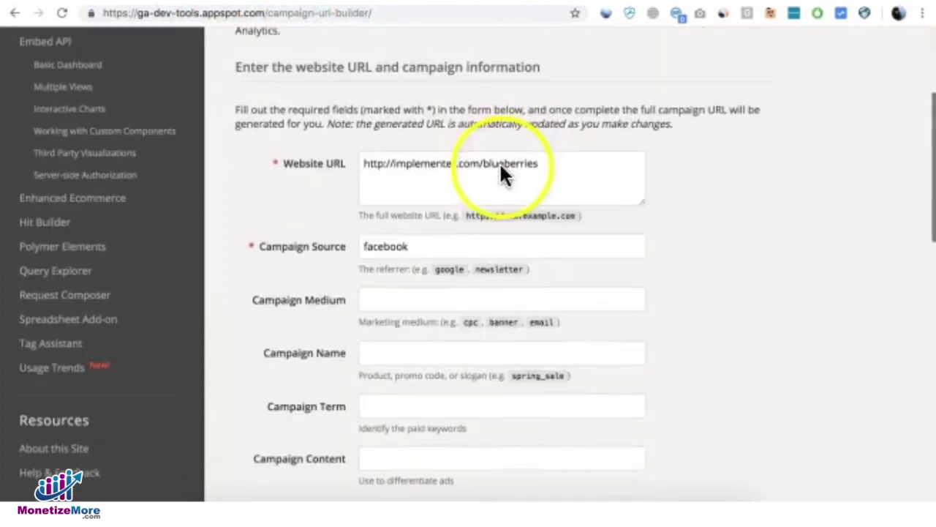
click(544, 166)
drag(544, 166, 360, 165)
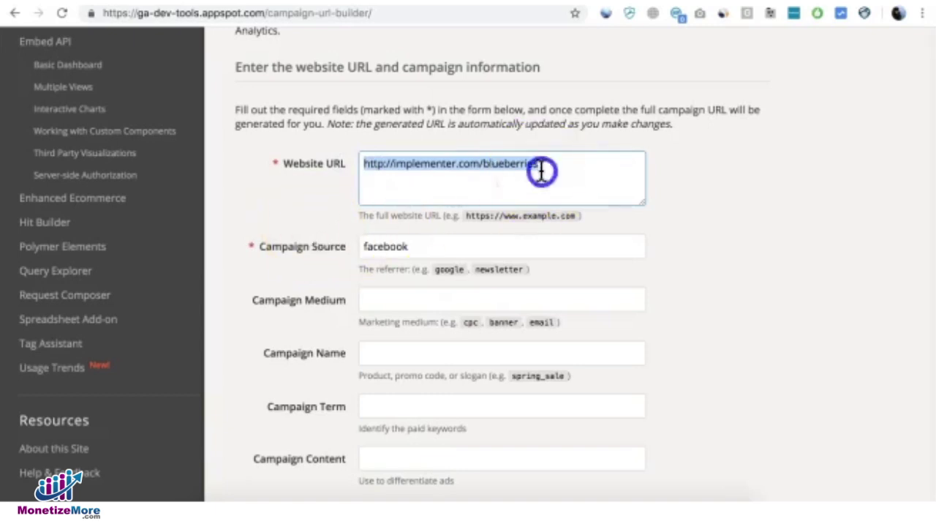
drag(539, 165, 656, 176)
click(579, 166)
key(BackSpace)
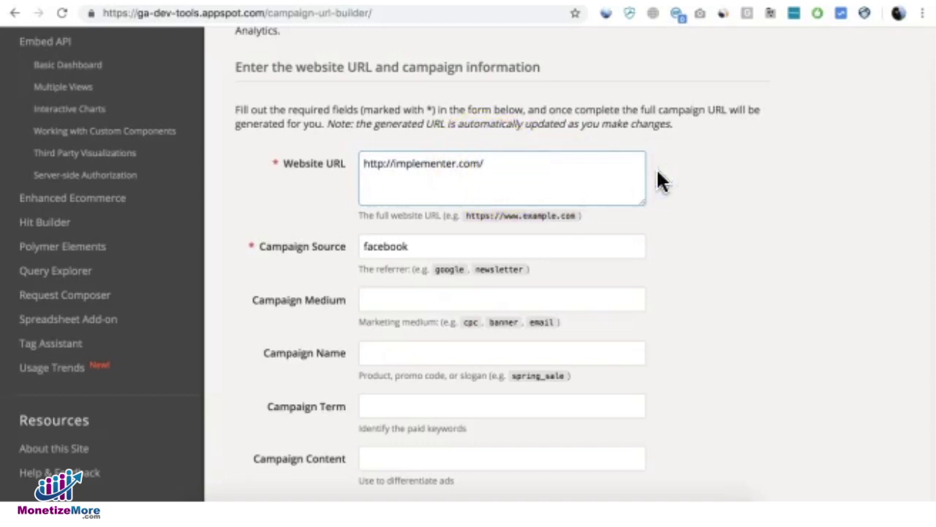
click(617, 188)
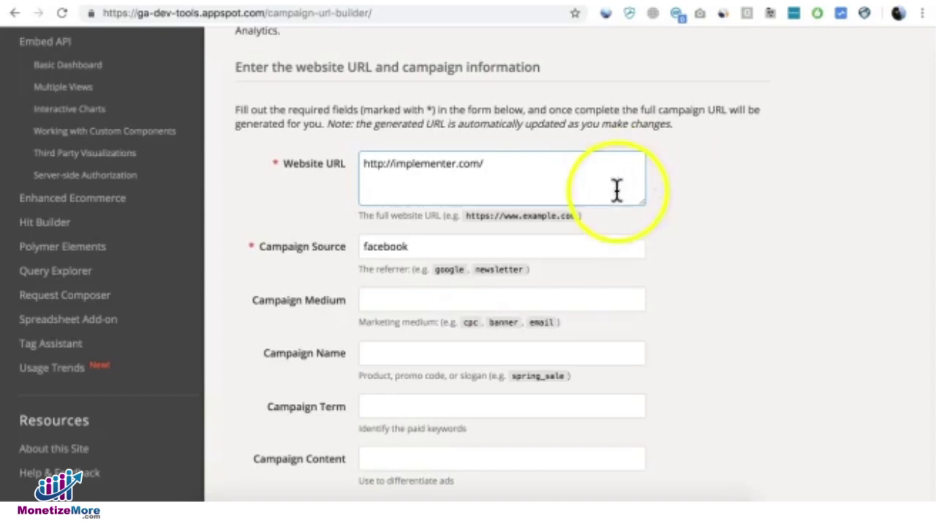
key(super+z)
key(super+z)
click(566, 168)
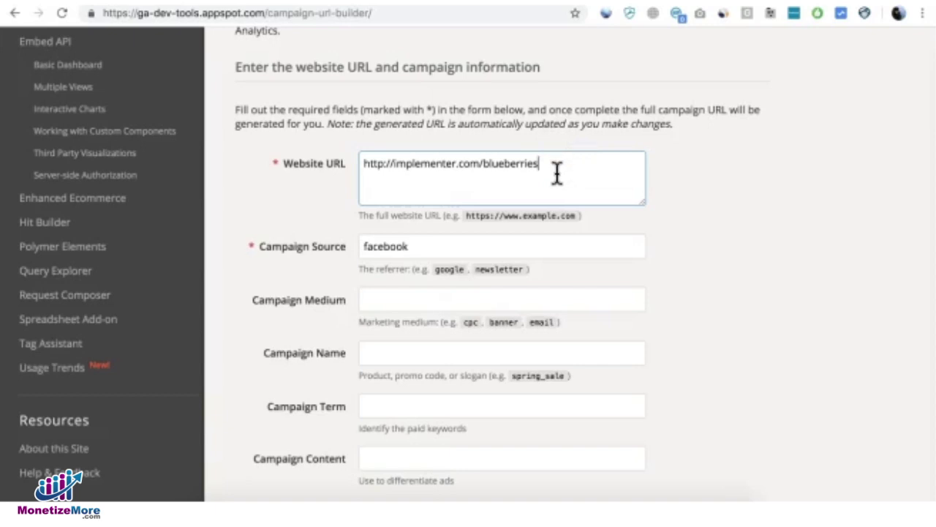
click(389, 249)
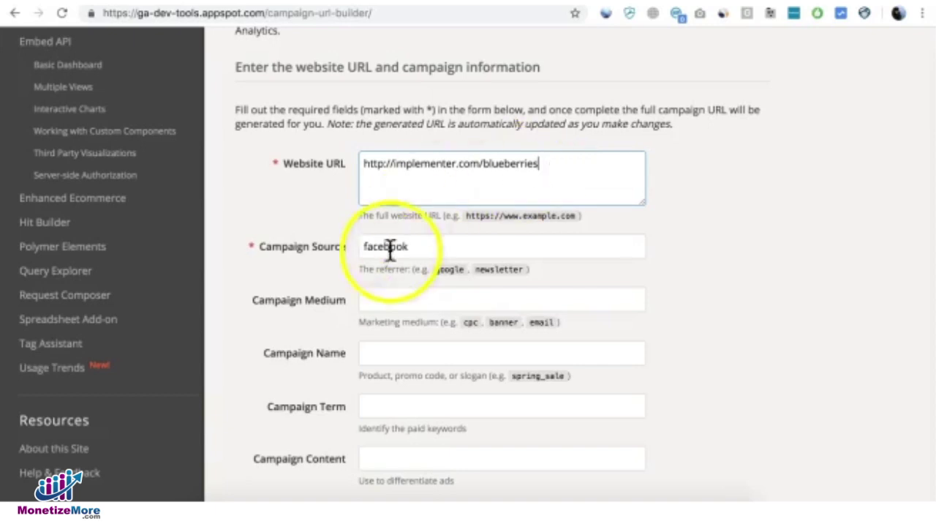
double_click(365, 246)
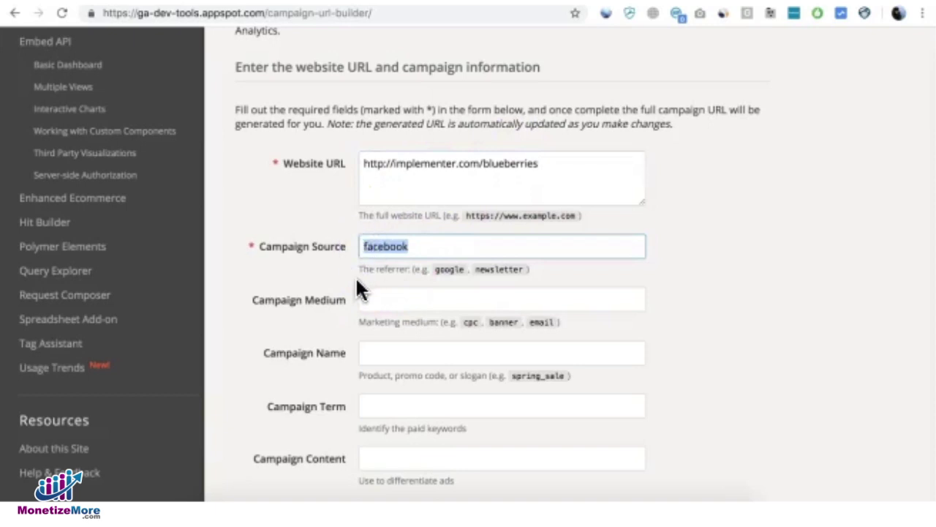
click(437, 247)
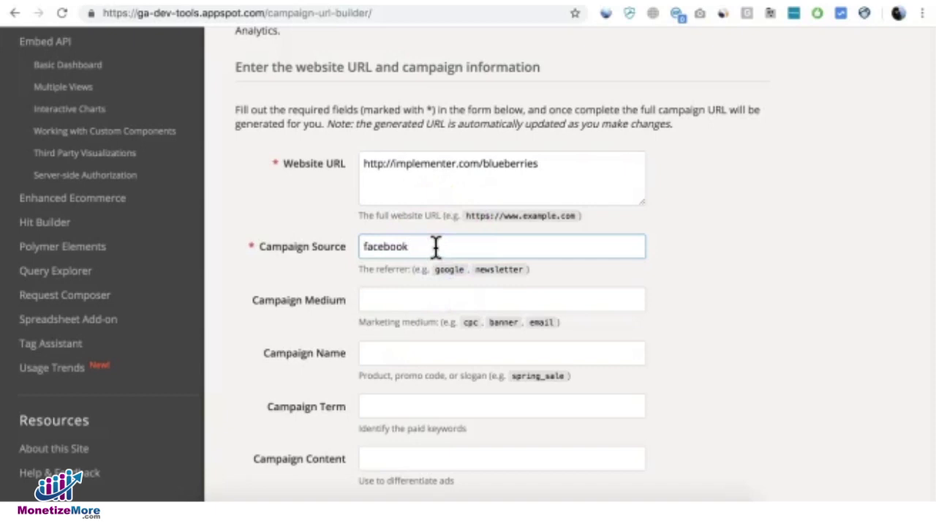
click(324, 246)
Step: Set the campaign medium to banner and the campaign name to winter_season
click(406, 304)
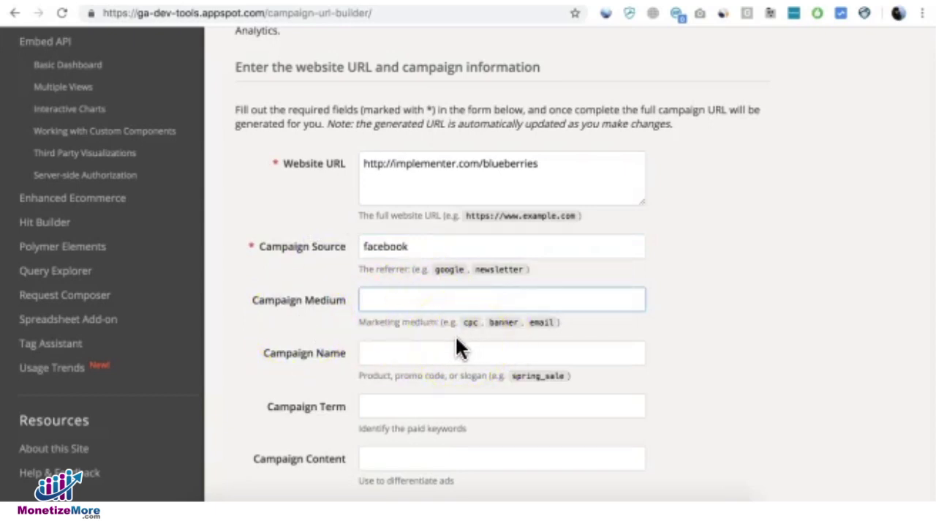
text(banner)
click(437, 353)
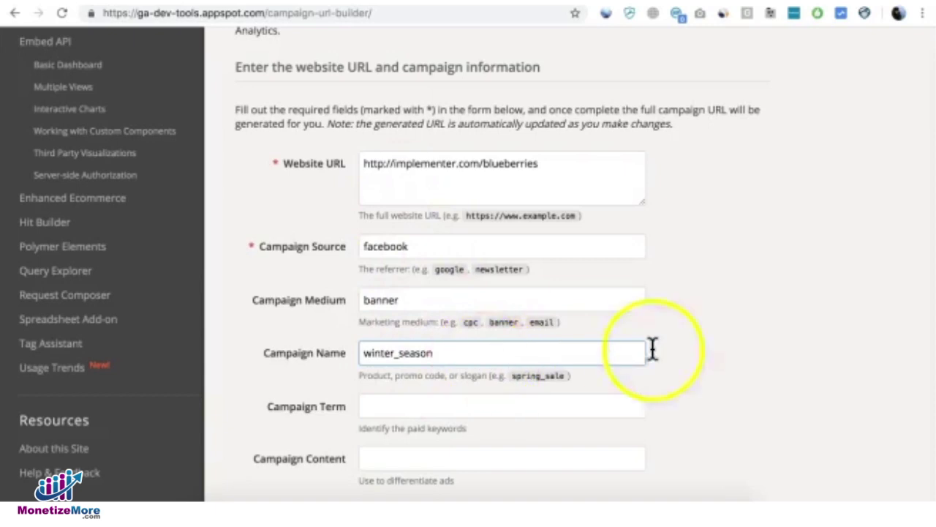
Step: Review the optional Campaign Term and Campaign Content fields and the generated campaign URL
scroll(681, 355, down, 3)
click(453, 291)
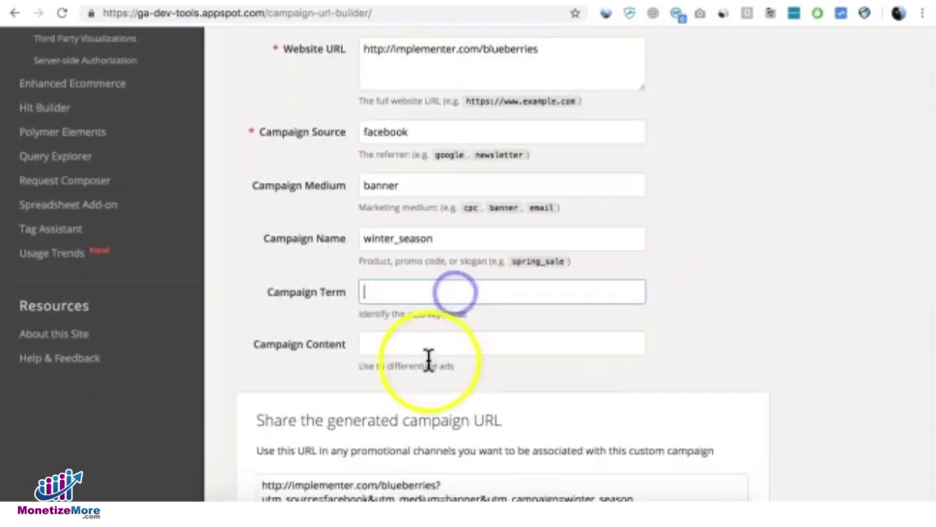
click(426, 349)
click(669, 288)
scroll(696, 340, down, 3)
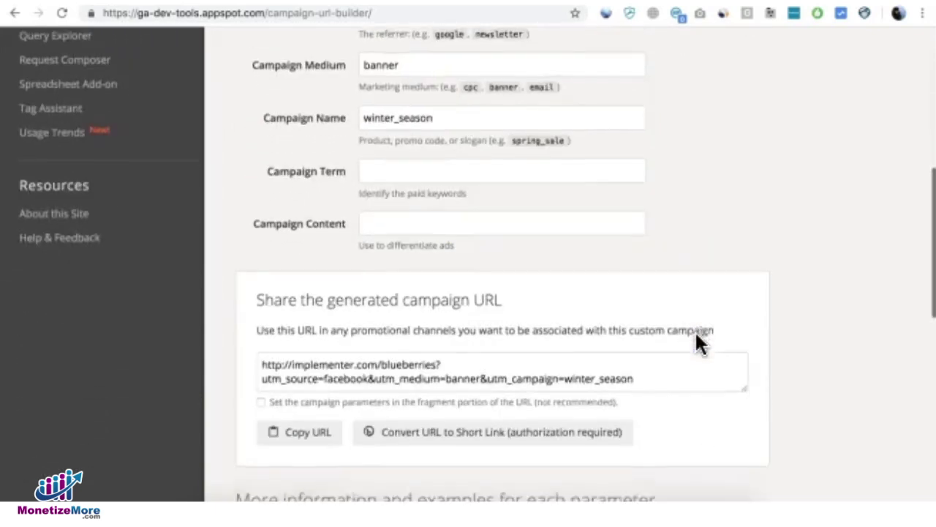
scroll(698, 342, down, 1)
click(437, 121)
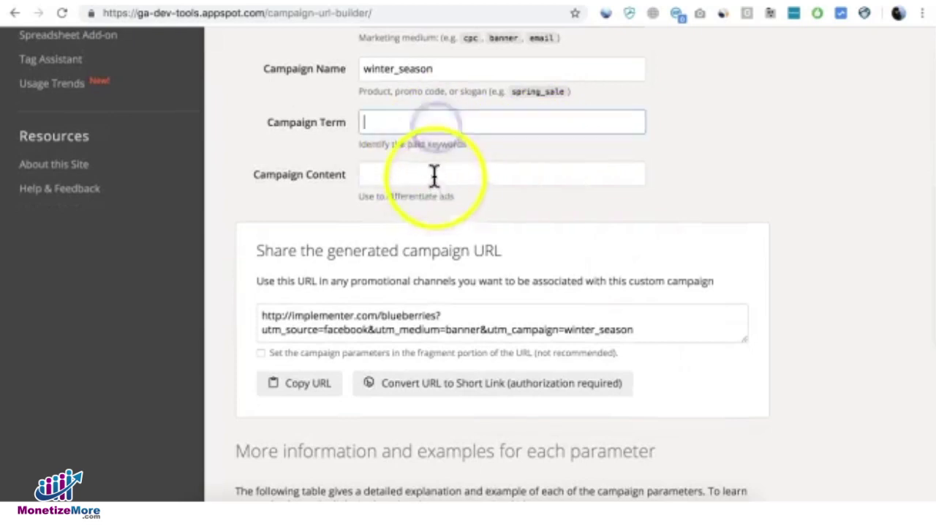
click(433, 176)
scroll(441, 296, up, 1)
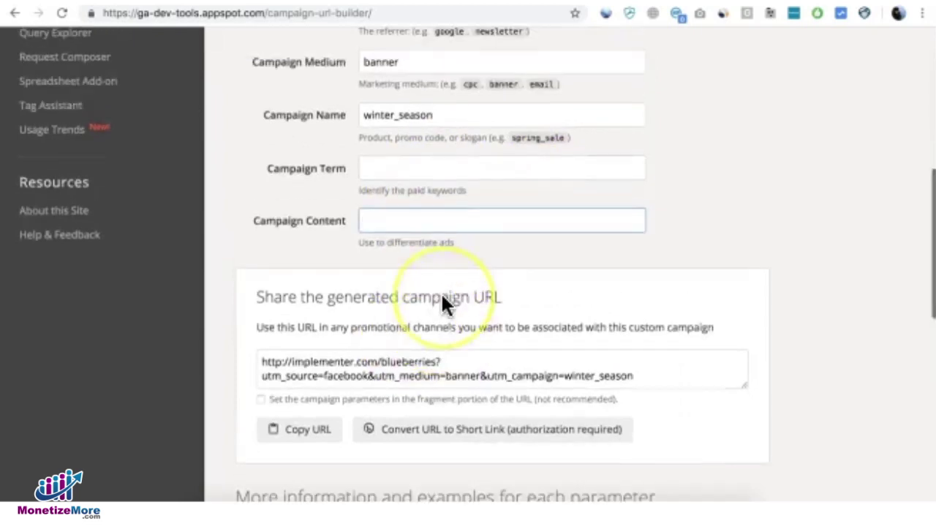
scroll(442, 300, up, 1)
scroll(442, 299, down, 1)
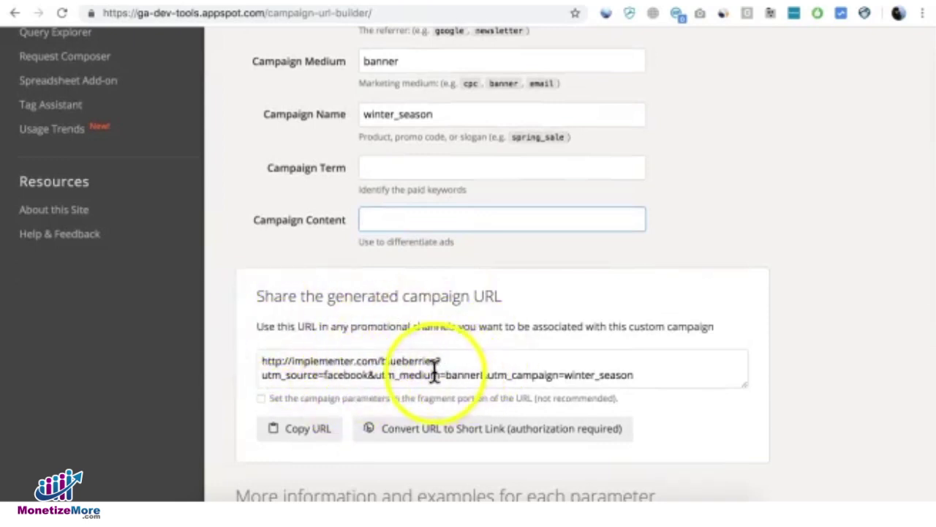
Step: Copy the generated campaign URL to the clipboard
click(322, 365)
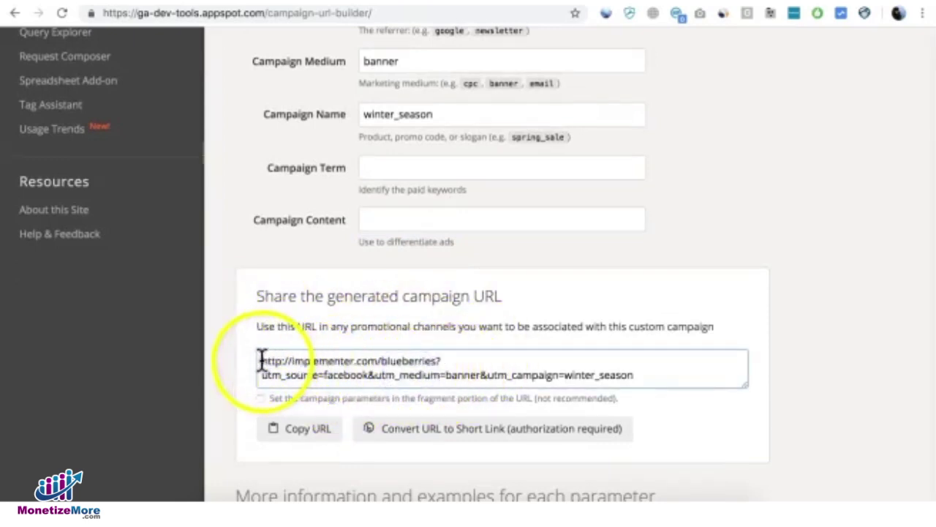
drag(261, 358, 652, 374)
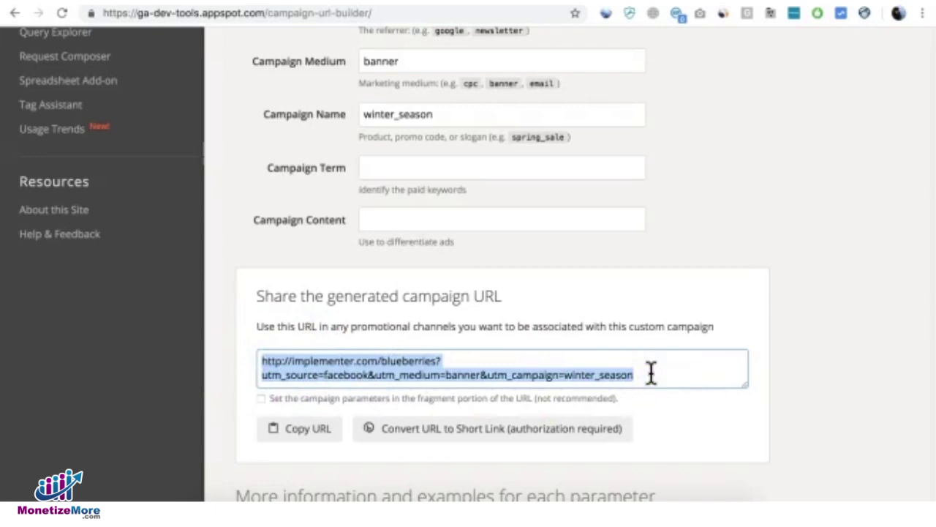
click(318, 432)
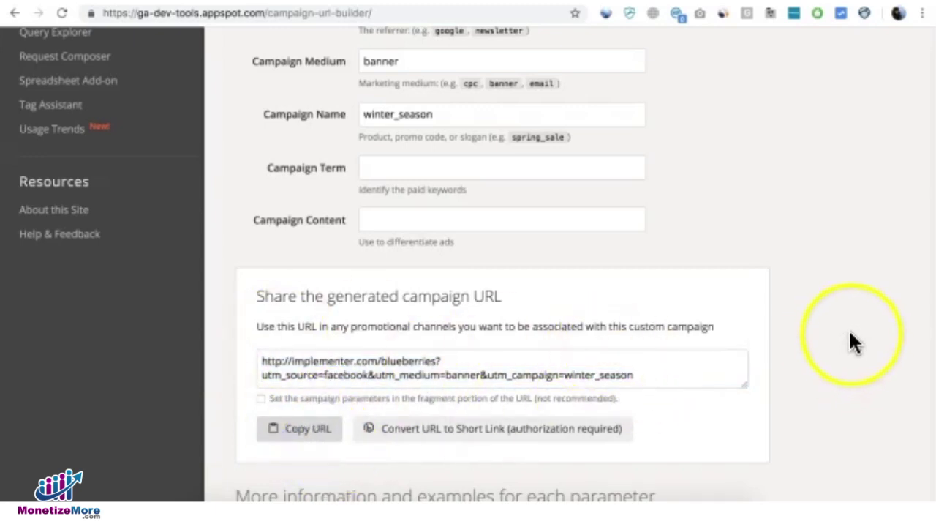
Step: Open a new browser tab and paste the copied campaign URL as its address without loading it
scroll(829, 341, up, 3)
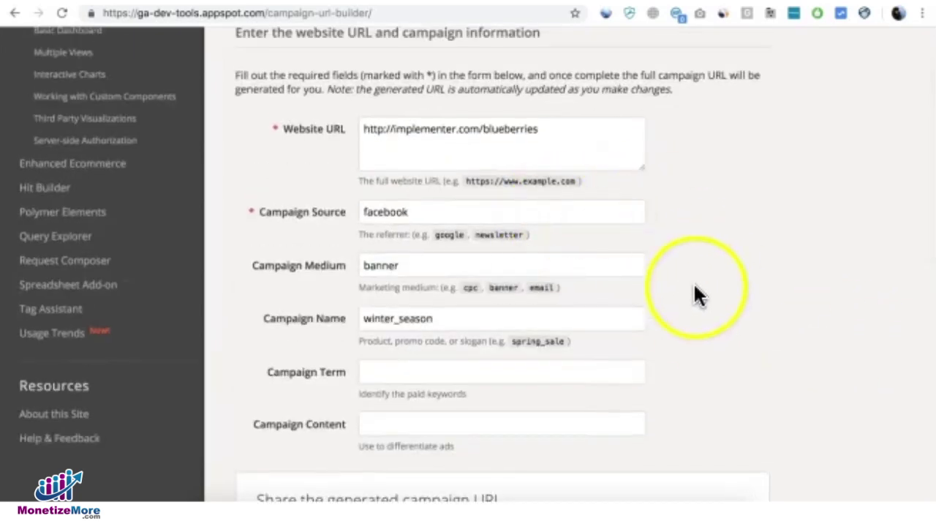
click(794, 13)
click(431, 14)
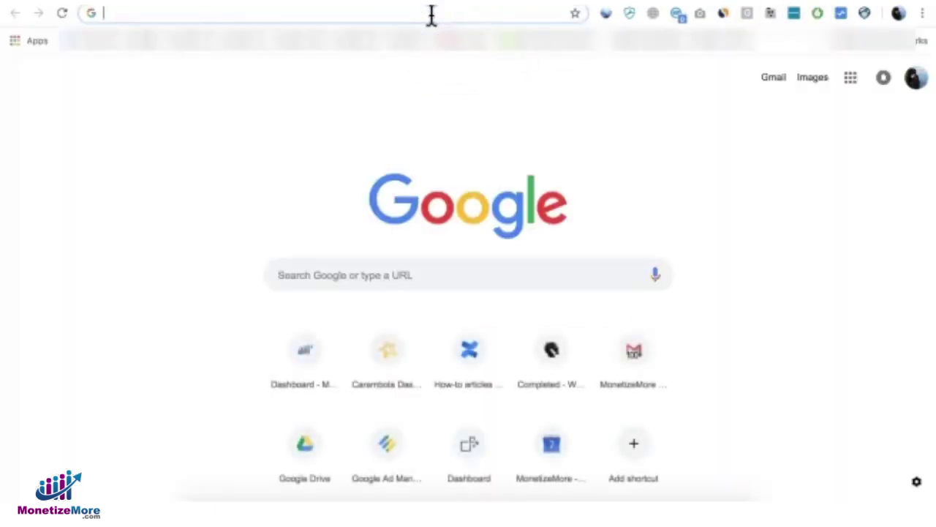
key(ctrl+v)
Step: Examine the utm_source, utm_medium and utm_campaign parameters one by one in the pasted URL
click(337, 17)
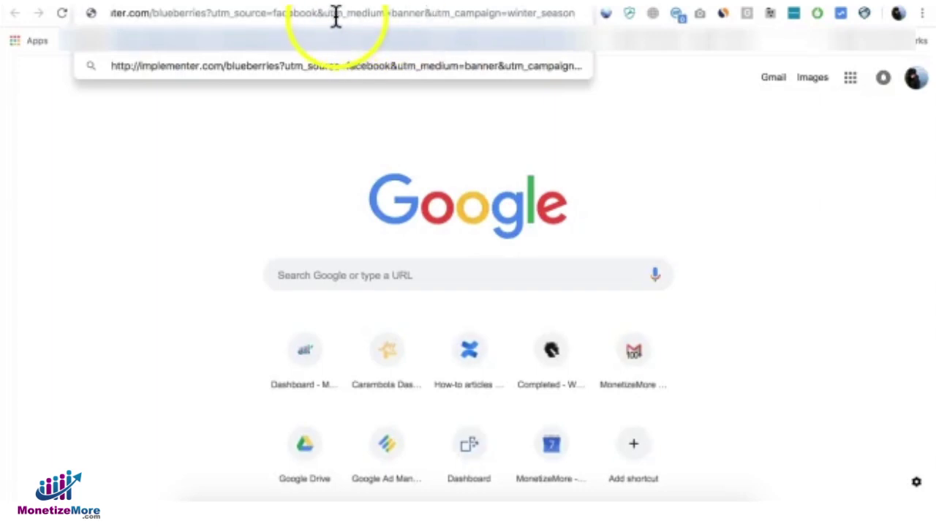
click(226, 20)
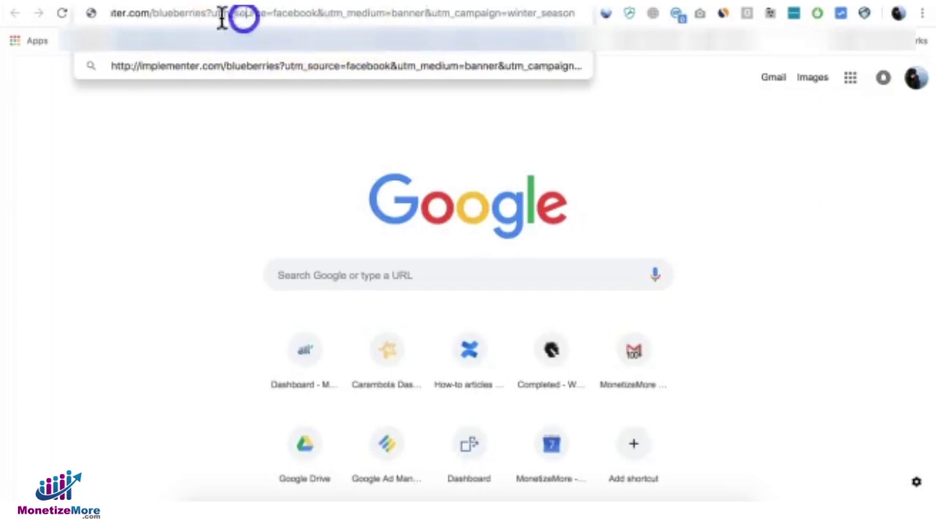
drag(209, 16, 259, 17)
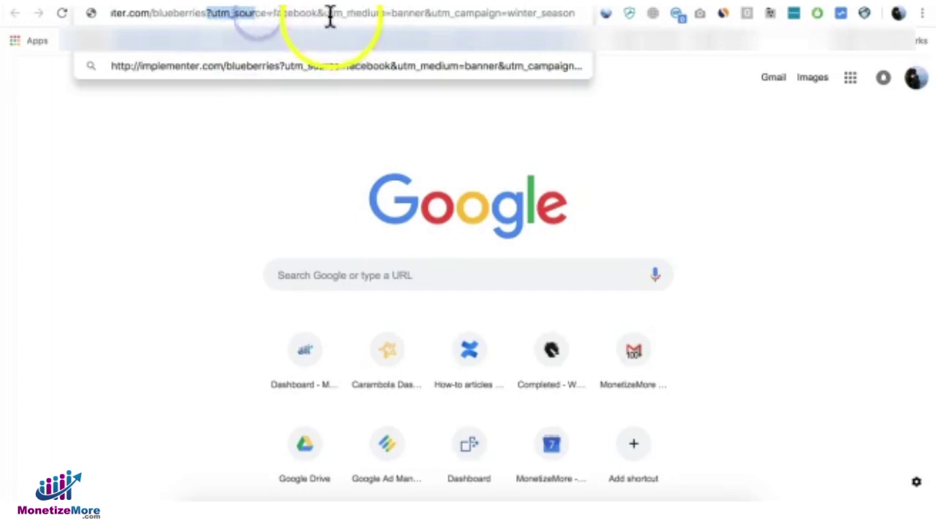
drag(331, 16, 366, 18)
drag(437, 16, 474, 16)
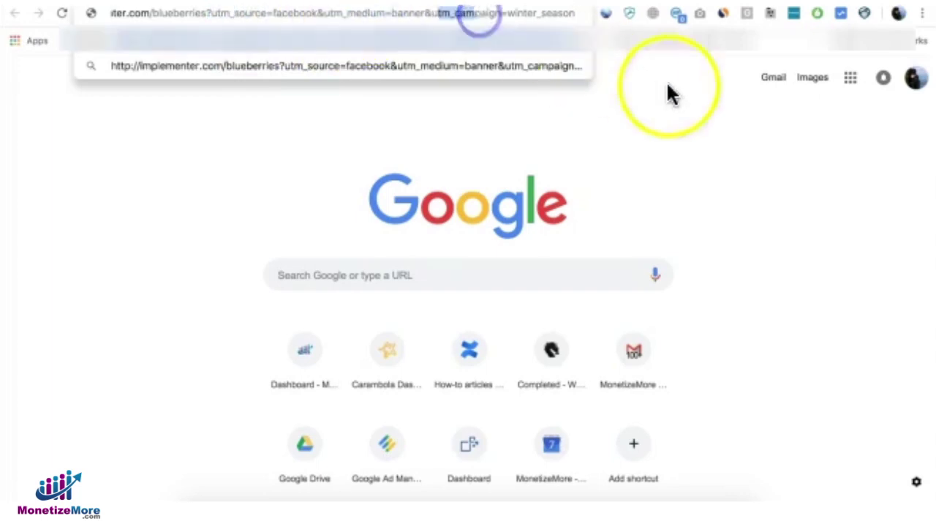
click(428, 18)
click(224, 16)
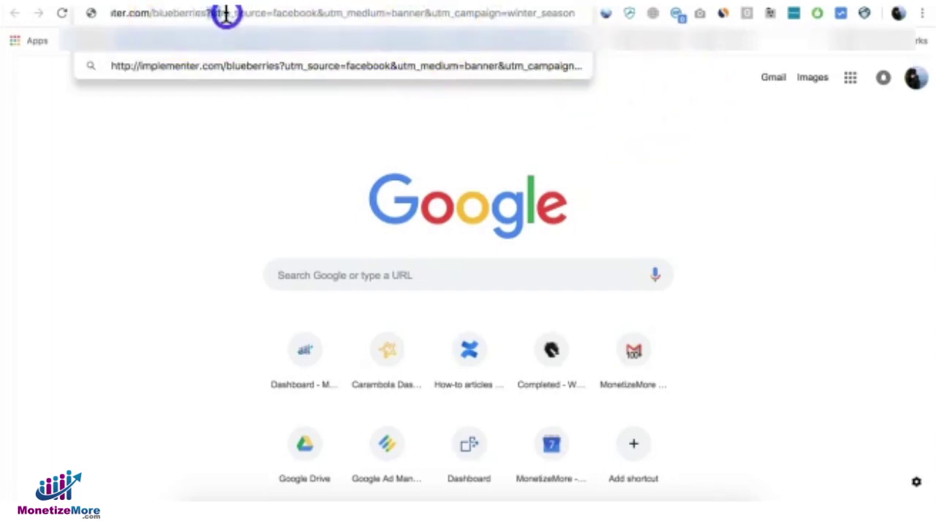
Step: Highlight the whole UTM query string in the pasted URL, from the question mark through winter_season
click(353, 16)
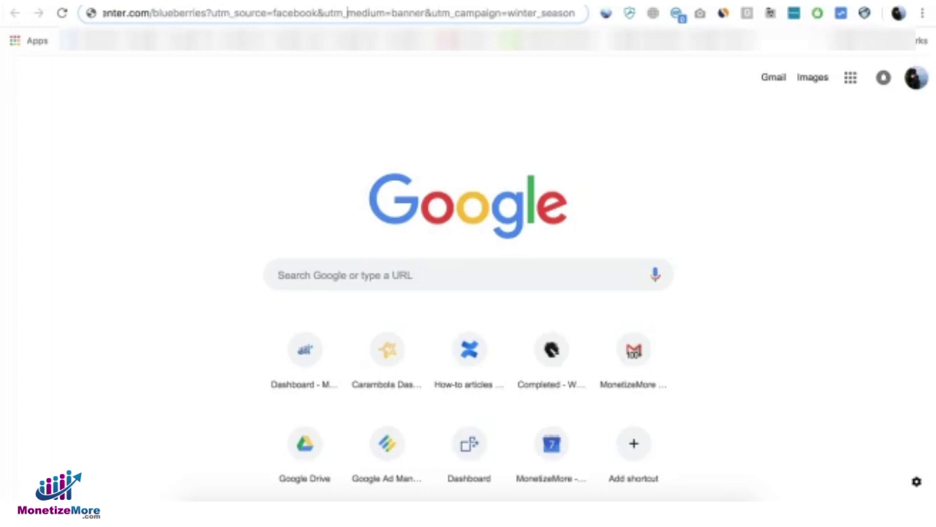
click(348, 14)
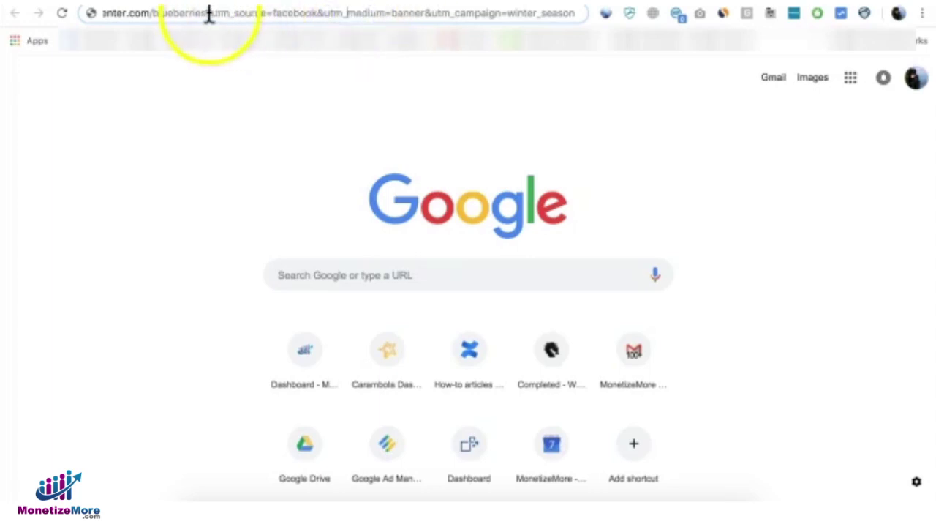
drag(207, 13, 579, 13)
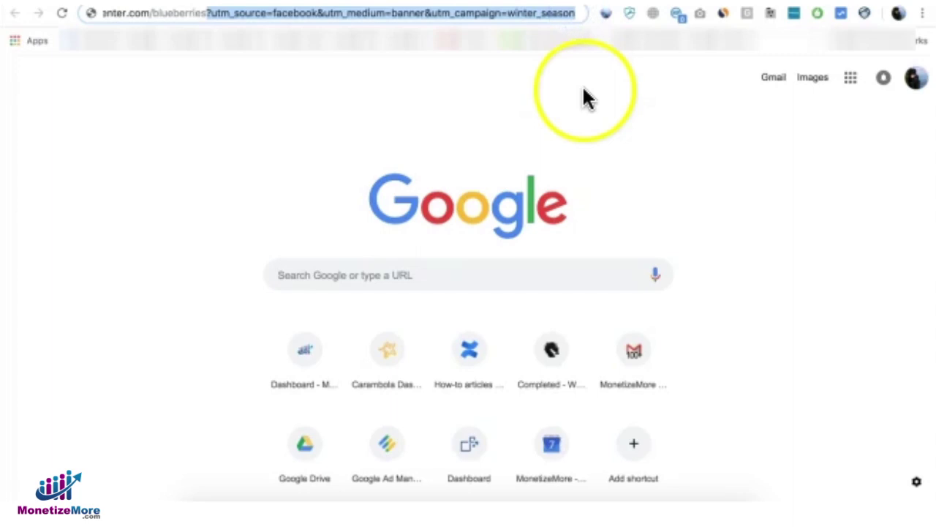
Step: Return to the Campaign URL Builder page and examine the Campaign Source and Campaign Medium entries
key(ctrl+Tab)
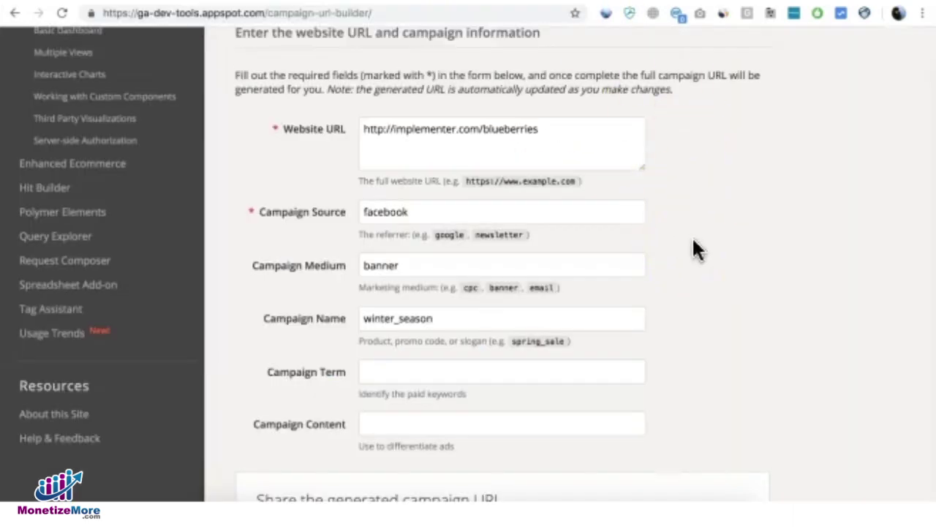
click(761, 204)
click(746, 211)
drag(432, 217, 339, 214)
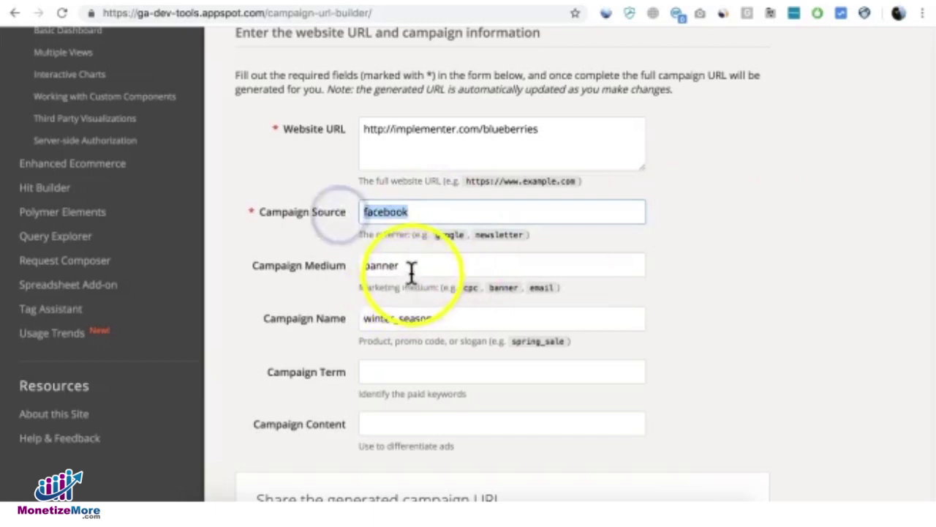
drag(410, 268, 309, 281)
click(720, 236)
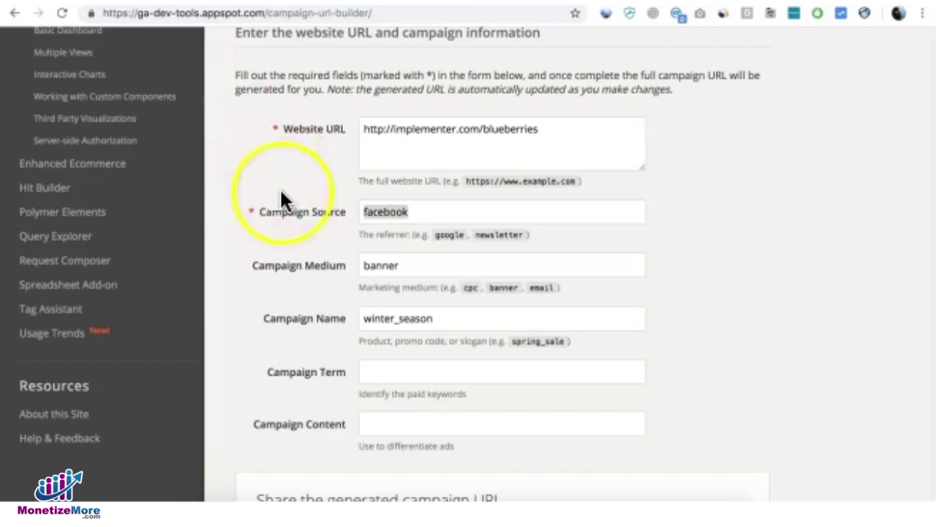
Step: Change the Campaign Source to linkedin and the Campaign Medium to email
double_click(388, 212)
click(413, 211)
click(329, 214)
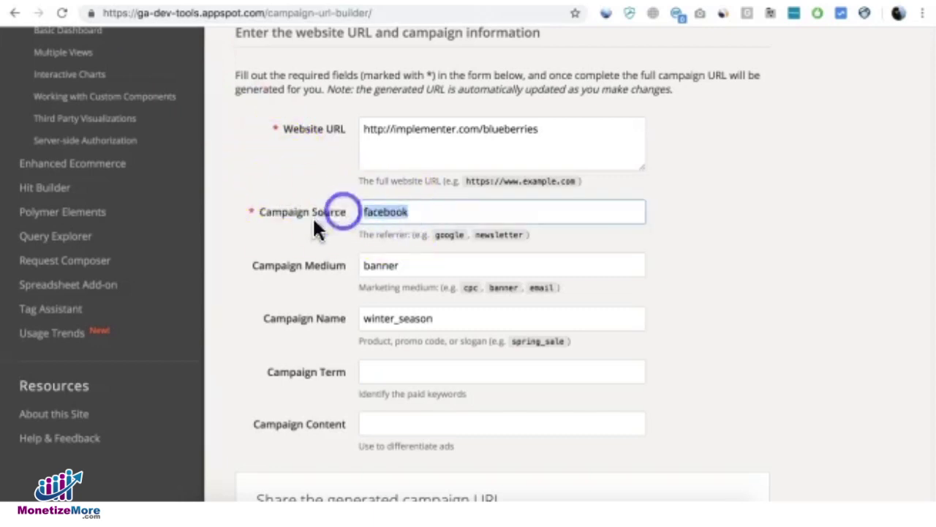
key(BackSpace)
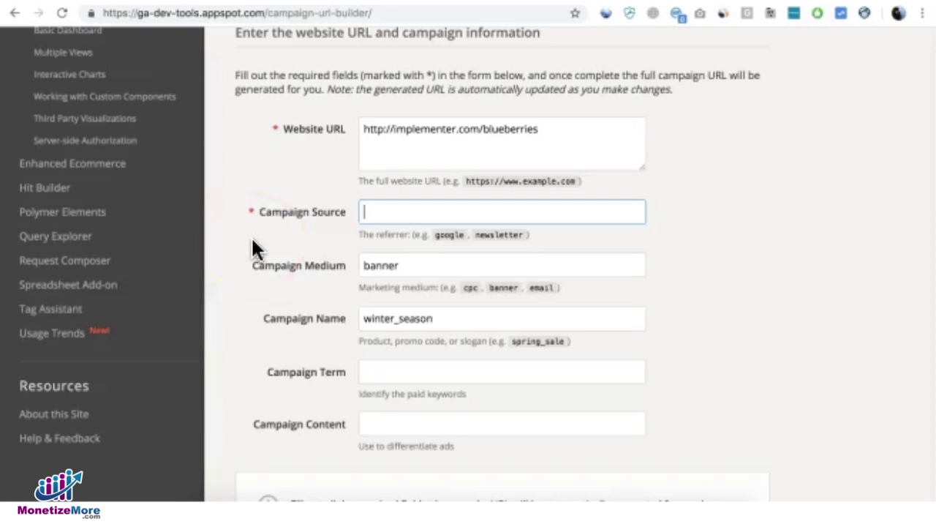
text(linke)
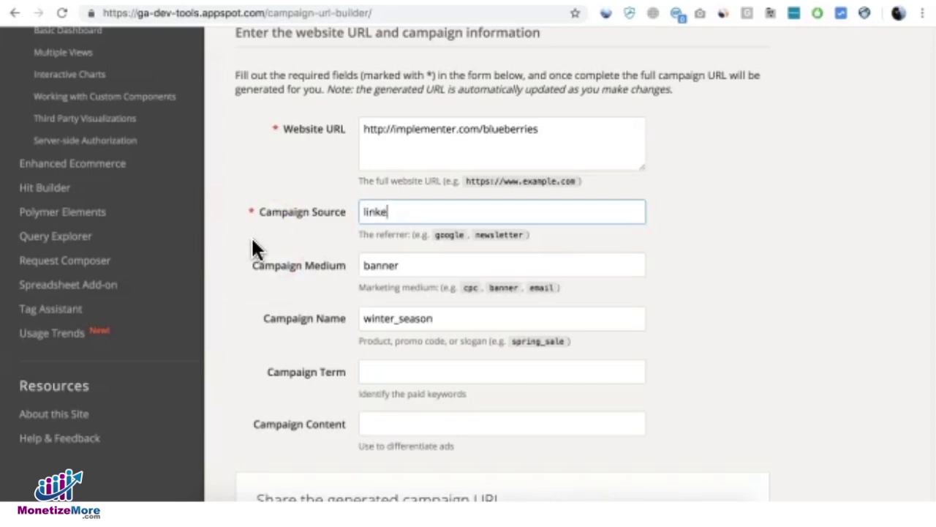
text(din)
key(BackSpace)
key(BackSpace)
key(BackSpace)
text(dIin)
click(315, 267)
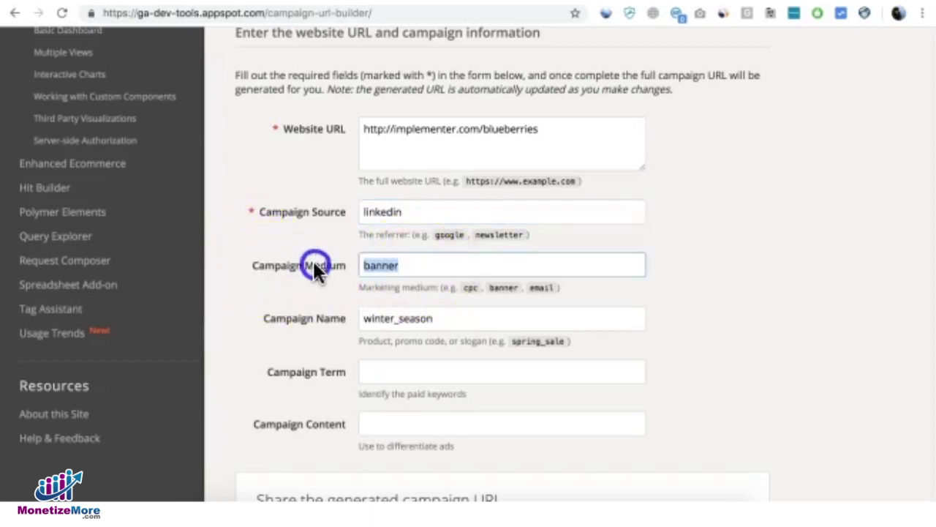
text(email)
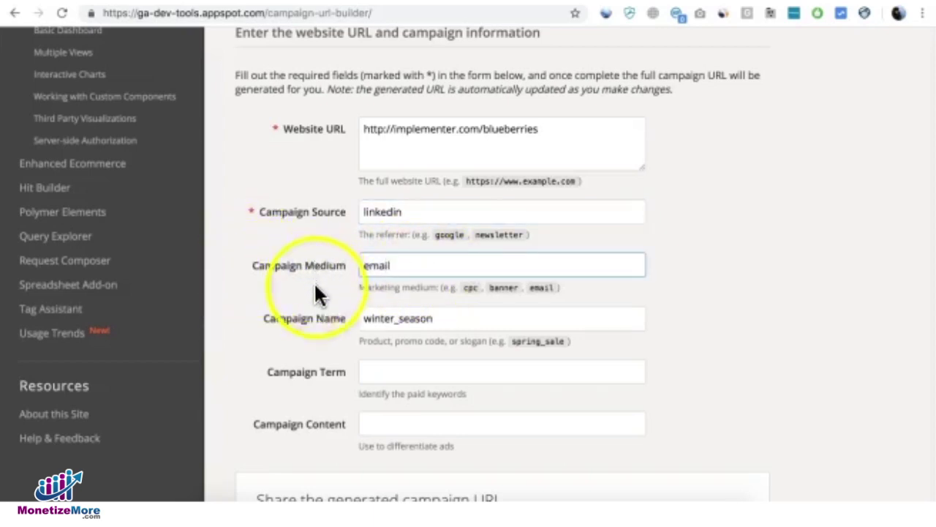
Step: Change the Campaign Name to eoy2018
click(395, 318)
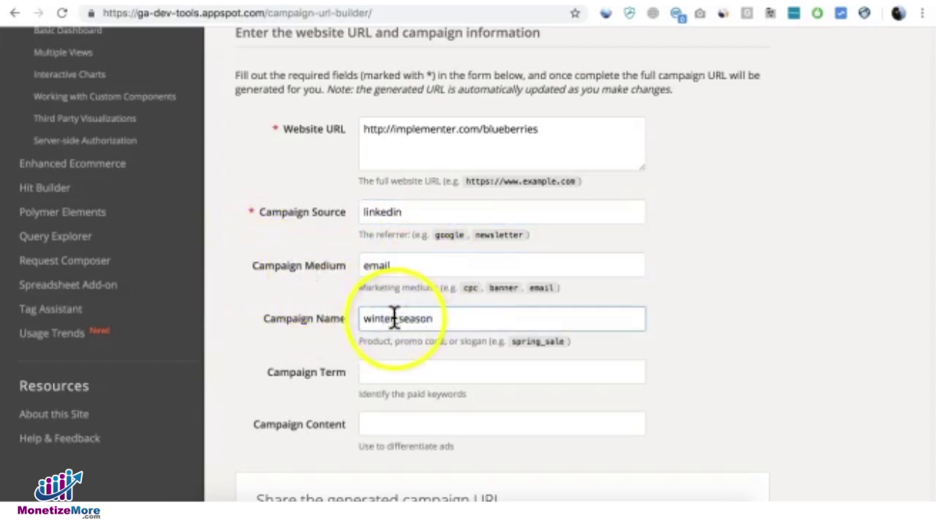
drag(394, 318, 355, 319)
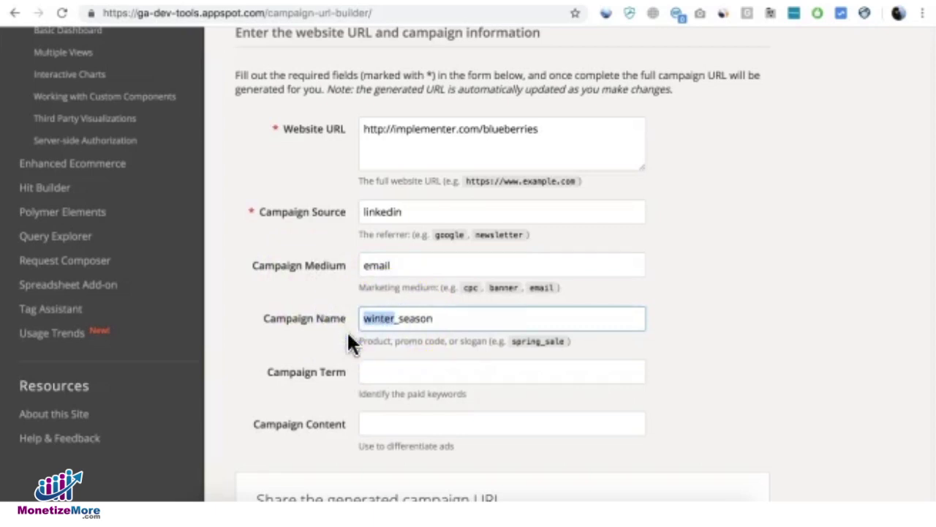
text(end)
key(BackSpace)
key(BackSpace)
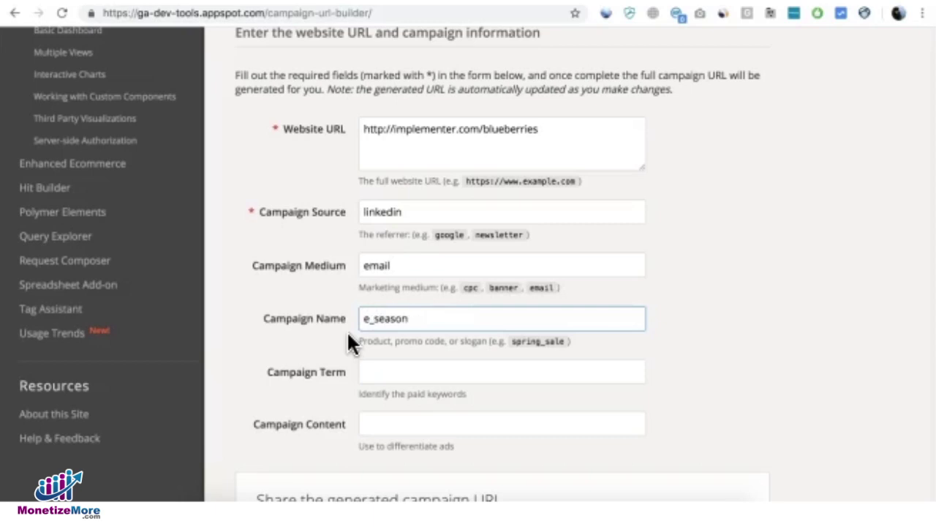
text(oy)
click(351, 338)
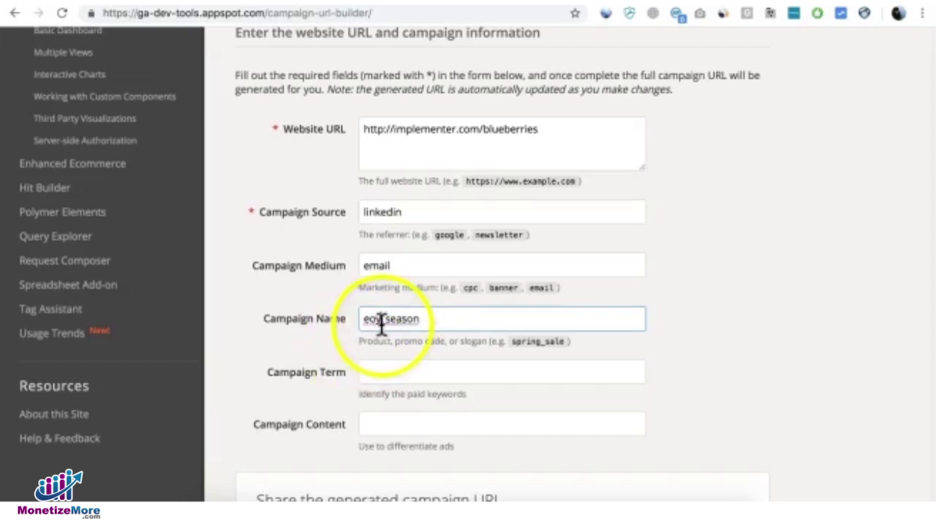
click(461, 320)
key(BackSpace)
key(BackSpace)
key(BackSpace)
key(BackSpace)
key(BackSpace)
key(BackSpace)
key(BackSpace)
text(2018)
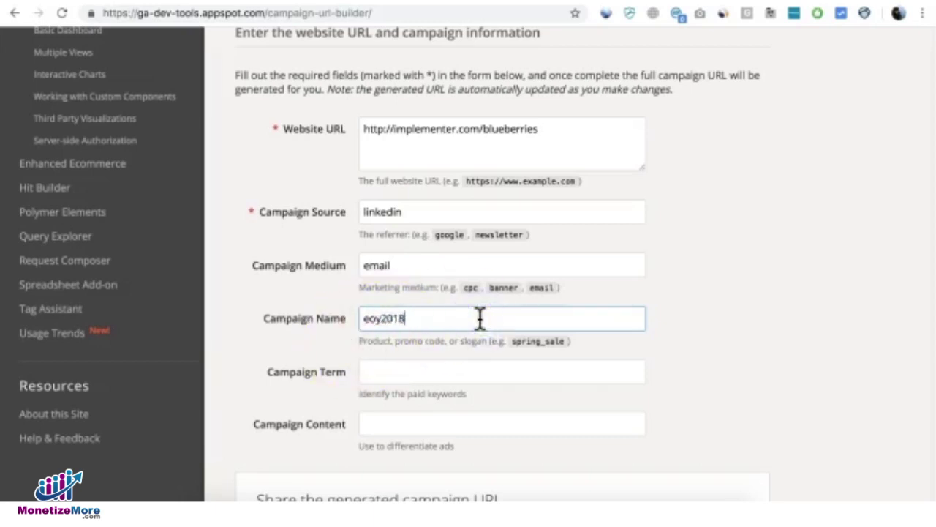
click(522, 368)
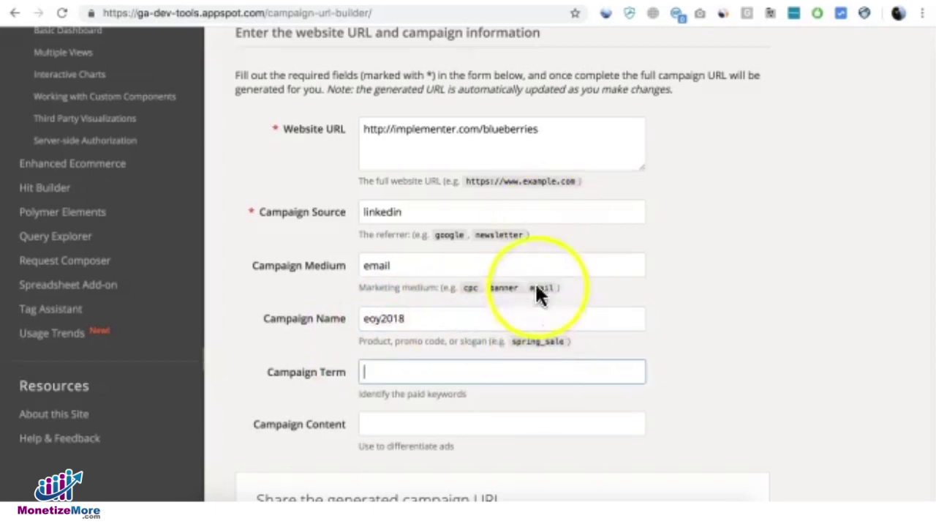
Step: Copy the newly generated campaign URL to the clipboard
scroll(673, 278, down, 4)
click(434, 319)
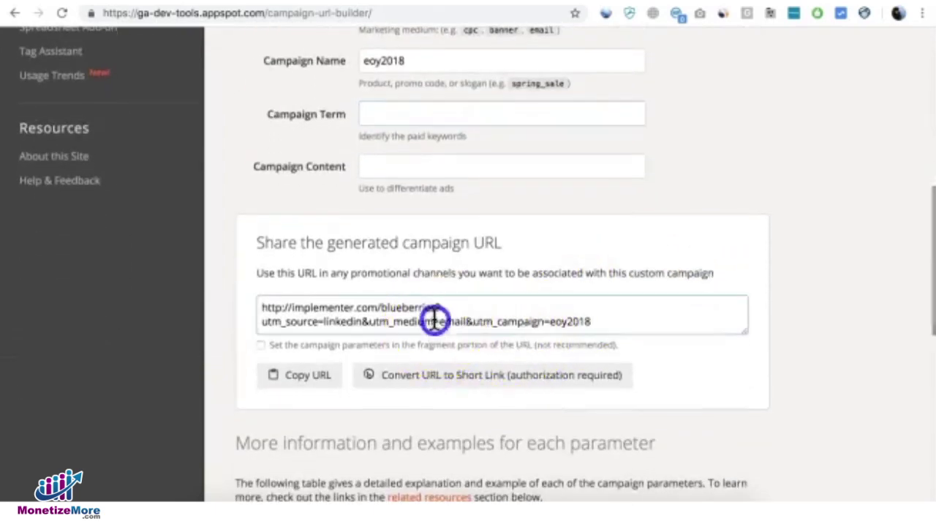
drag(607, 320, 253, 308)
click(299, 380)
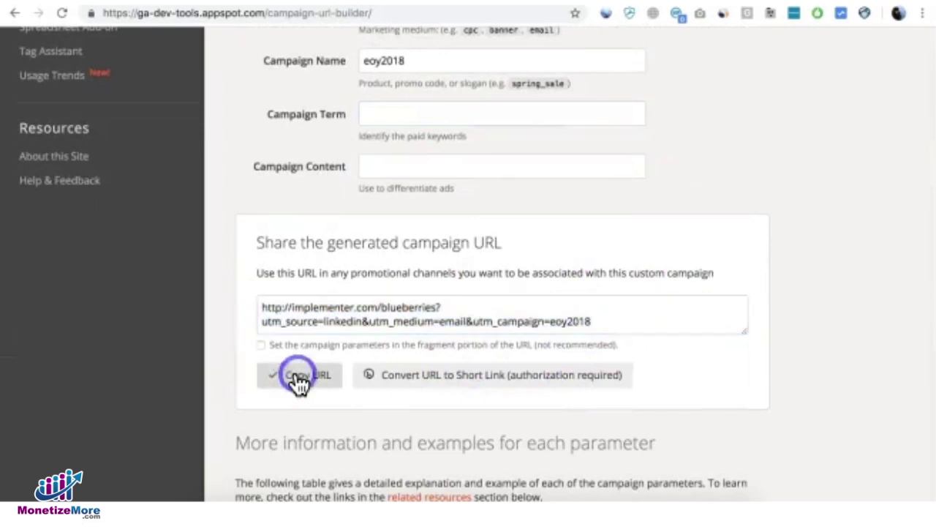
Step: Set the campaign parameters in the fragment portion of the generated URL and highlight them for review
scroll(503, 208, up, 5)
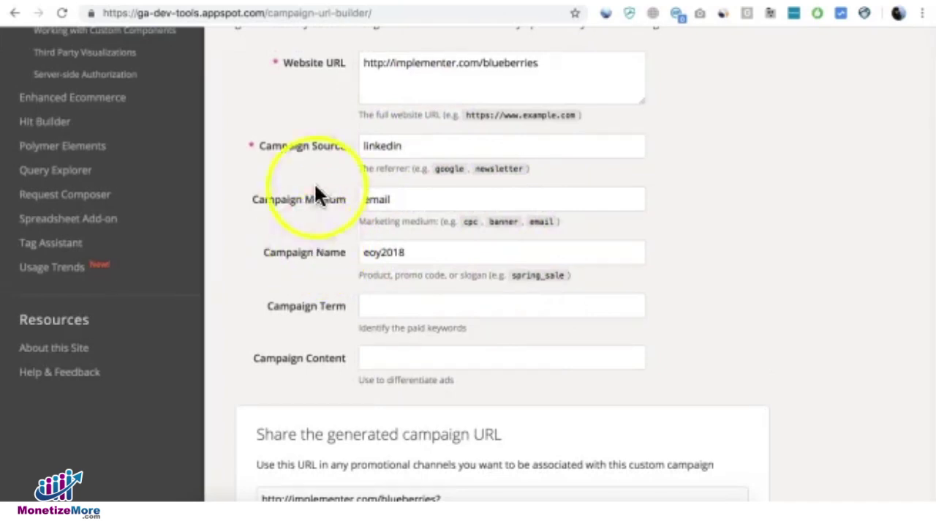
scroll(371, 246, down, 3)
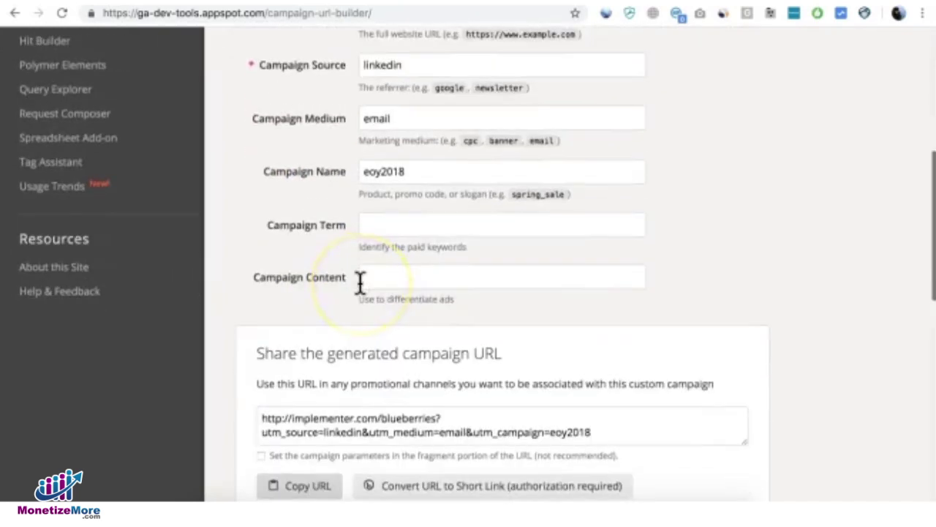
scroll(360, 282, down, 3)
click(326, 382)
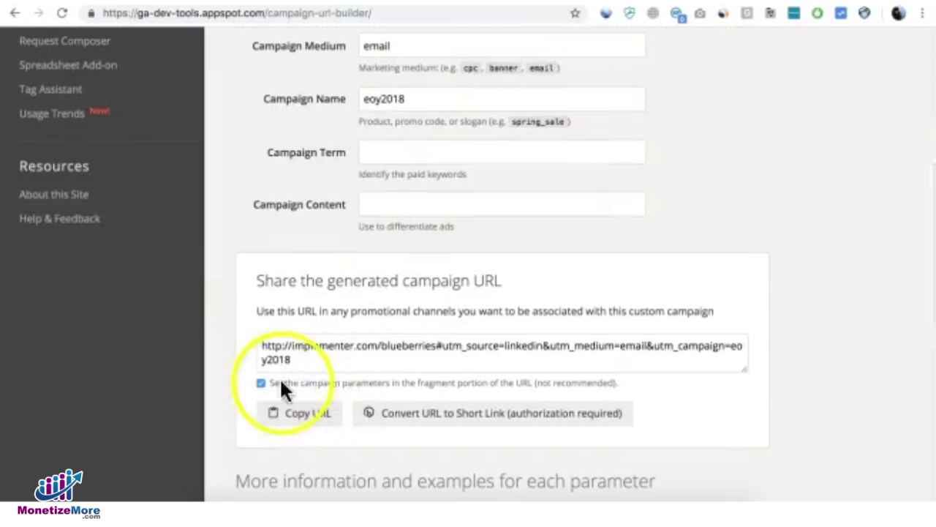
drag(467, 345, 692, 366)
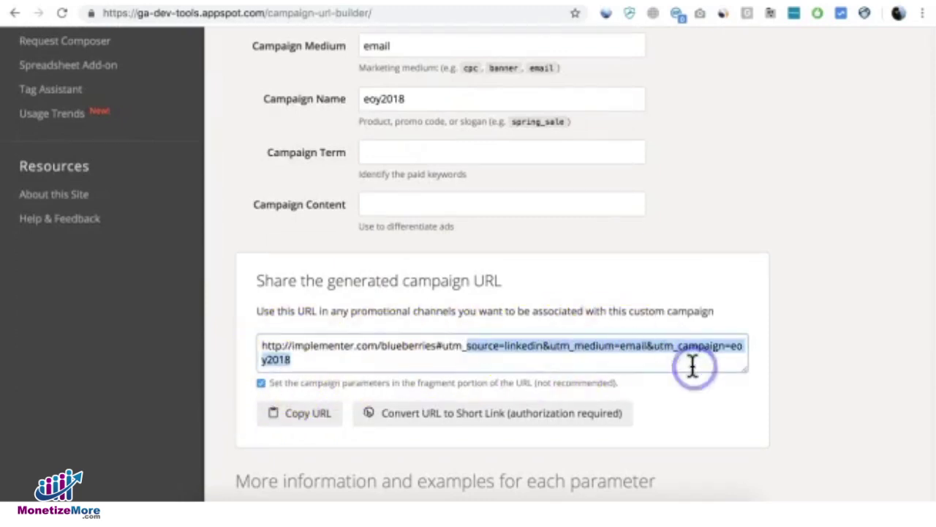
click(729, 177)
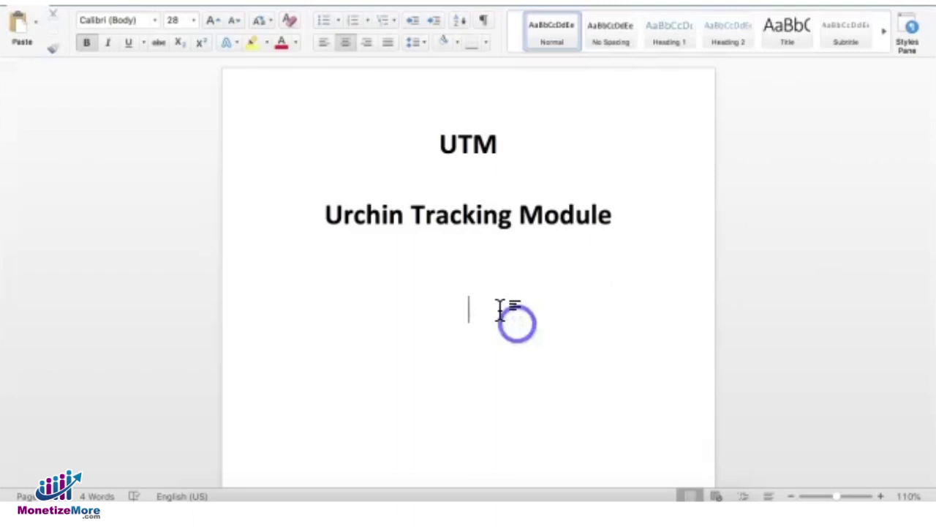
Step: Switch to the Word document and add the line "100% Coverage" below "Urchin Tracking Module"
text(100% Coverage)
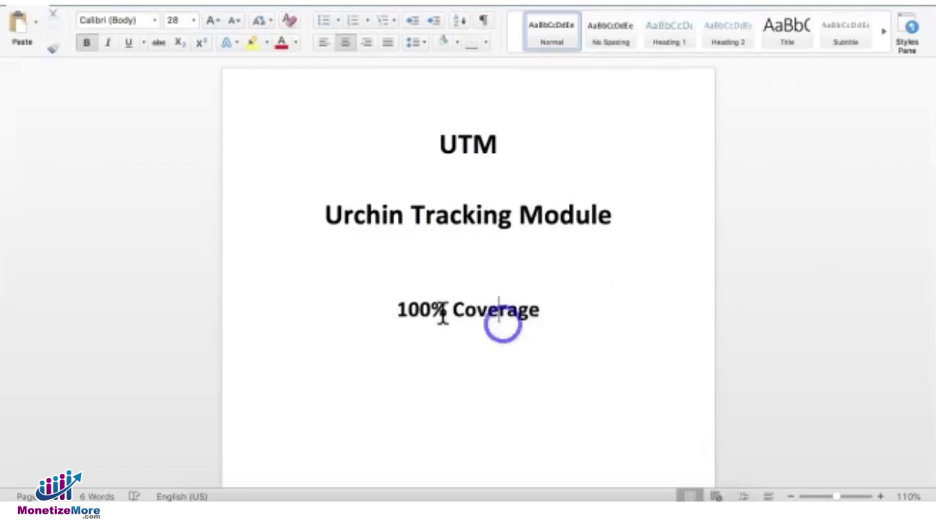
Step: Highlight the UTM, Urchin Tracking Module and 100% Coverage lines in turn to review each term
drag(451, 311, 461, 219)
click(546, 339)
click(461, 219)
click(484, 288)
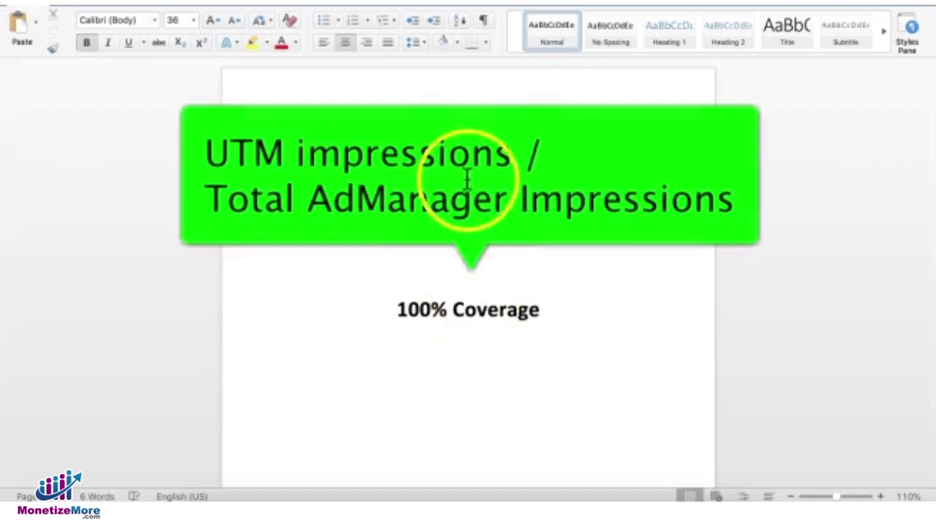
click(445, 146)
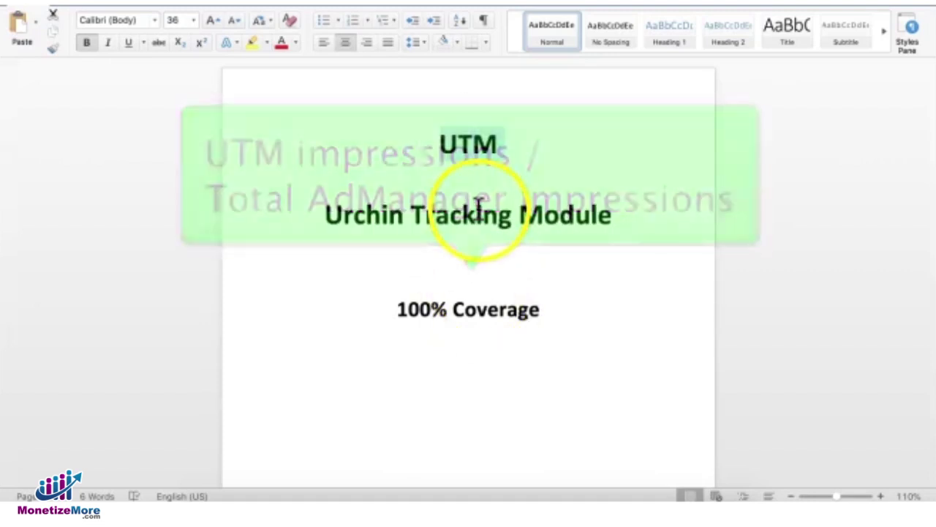
click(483, 253)
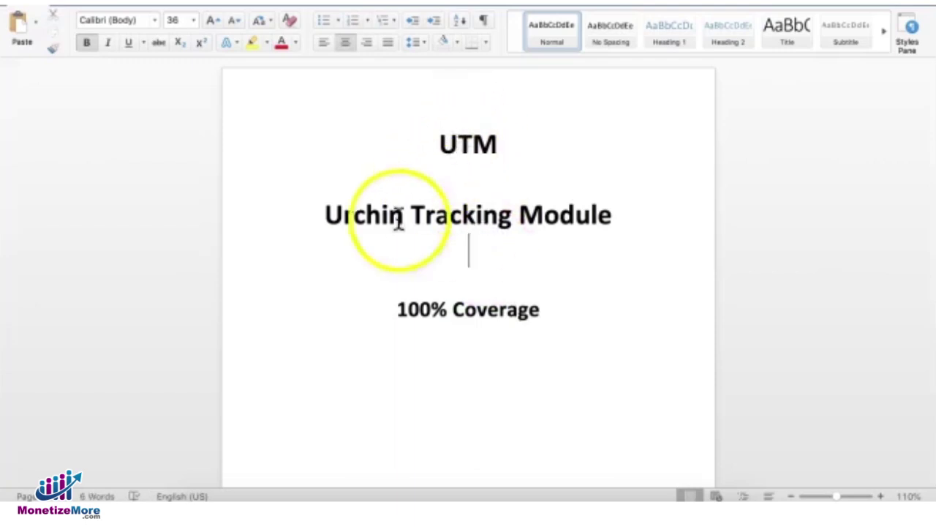
drag(327, 214, 587, 218)
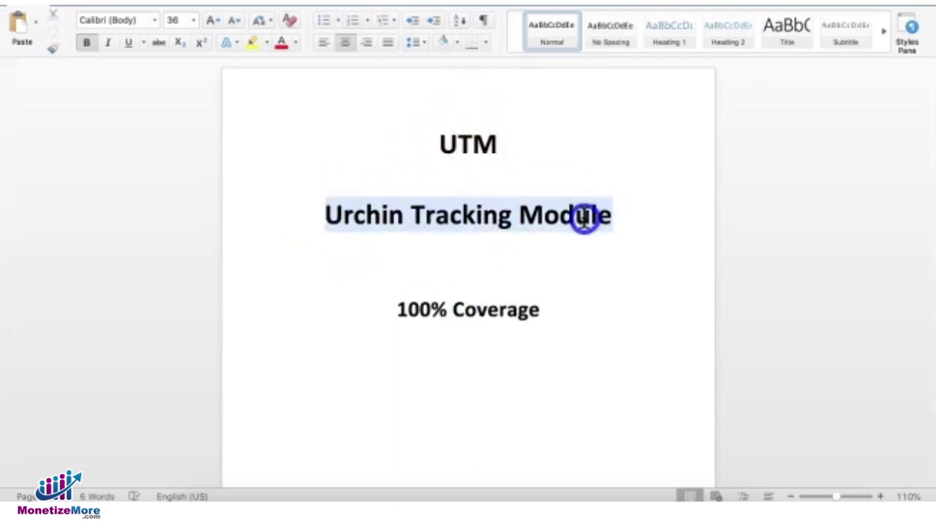
click(438, 219)
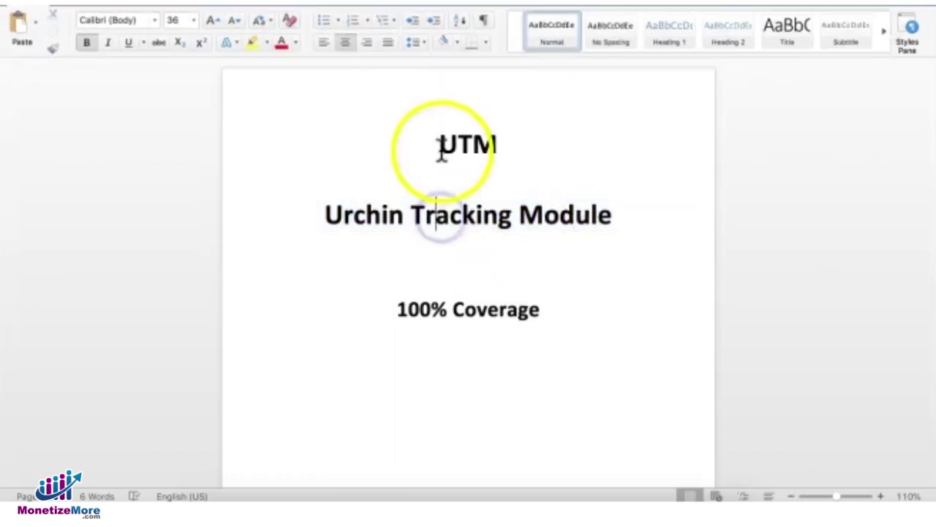
drag(439, 147, 501, 145)
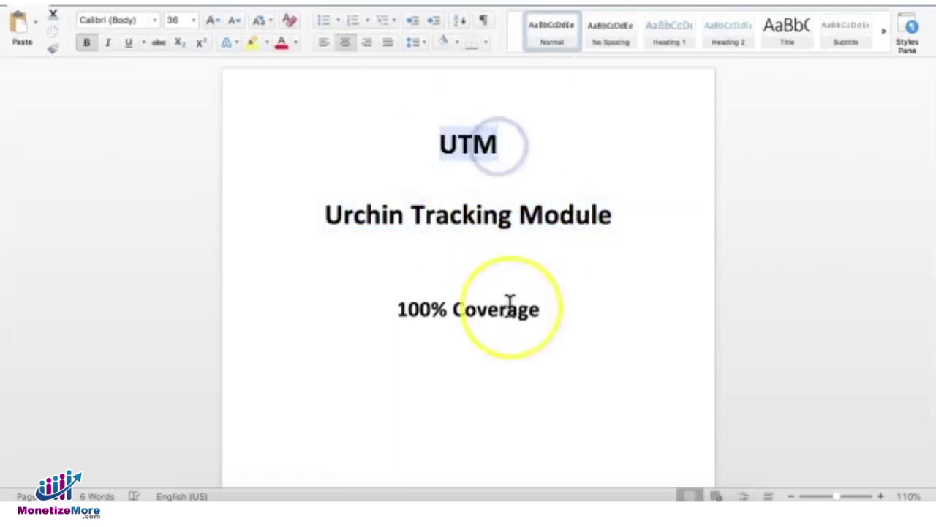
click(433, 309)
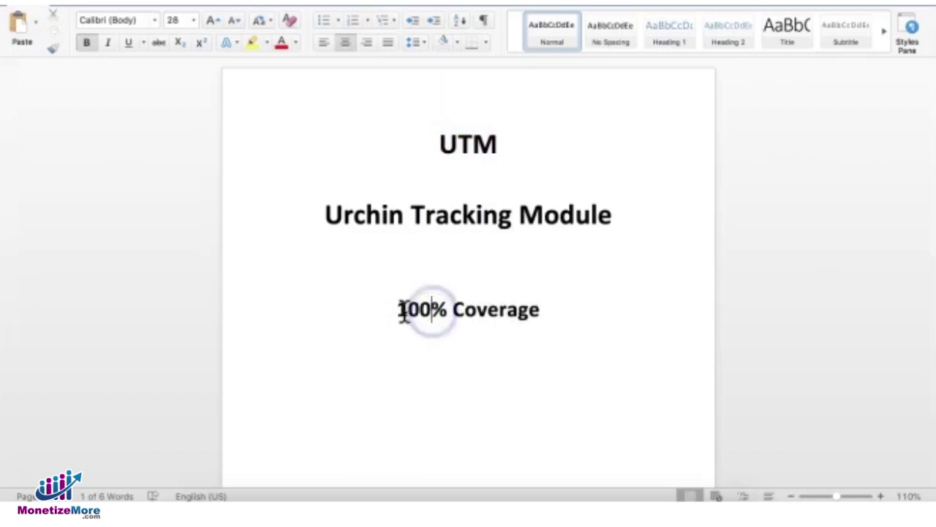
drag(401, 309, 541, 310)
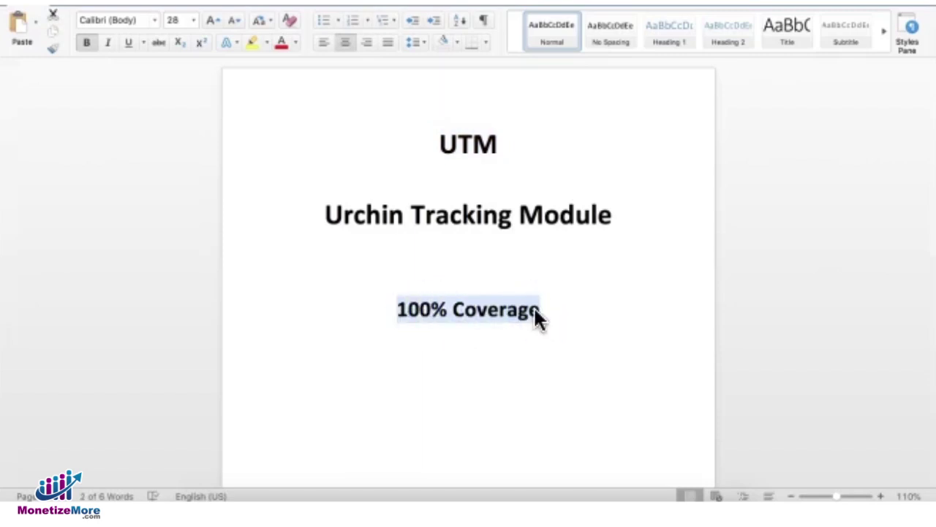
drag(468, 309, 434, 327)
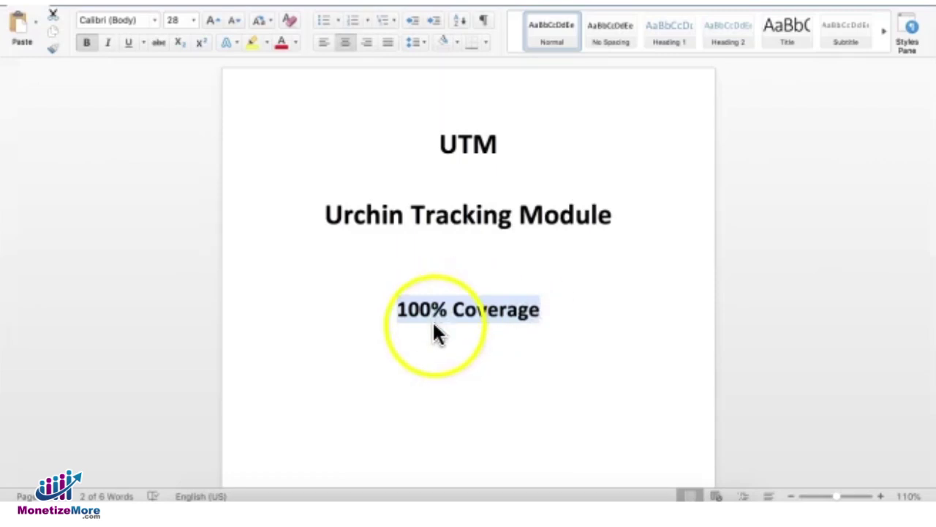